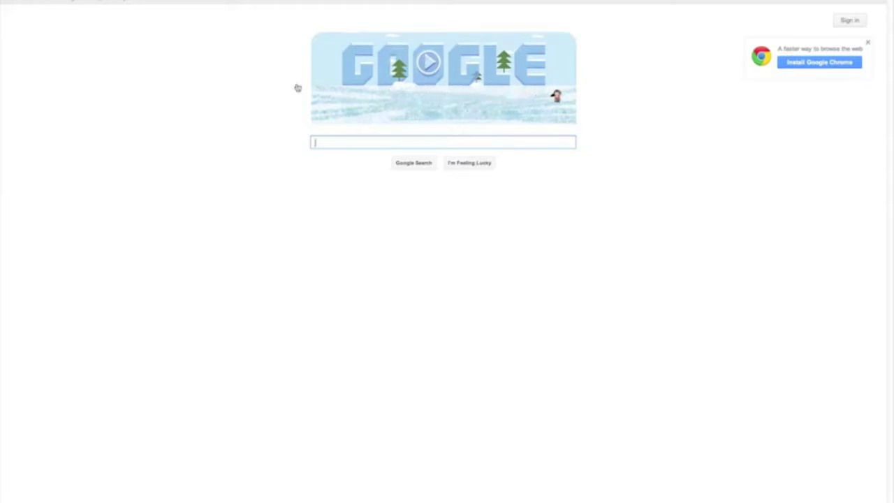
# Step: Search Google for 'google keyword' and open the Google's Keyword Tool - Google AdWords result
pyautogui.write('go')
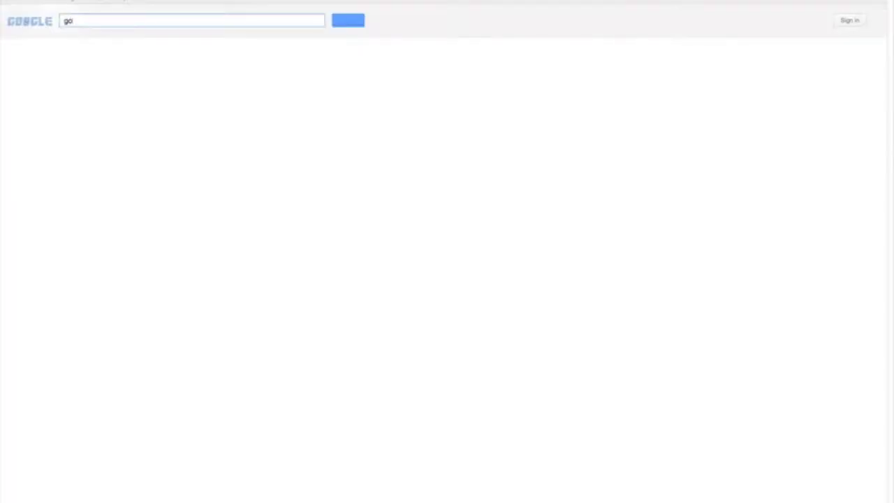
pyautogui.write('ogle keywod')
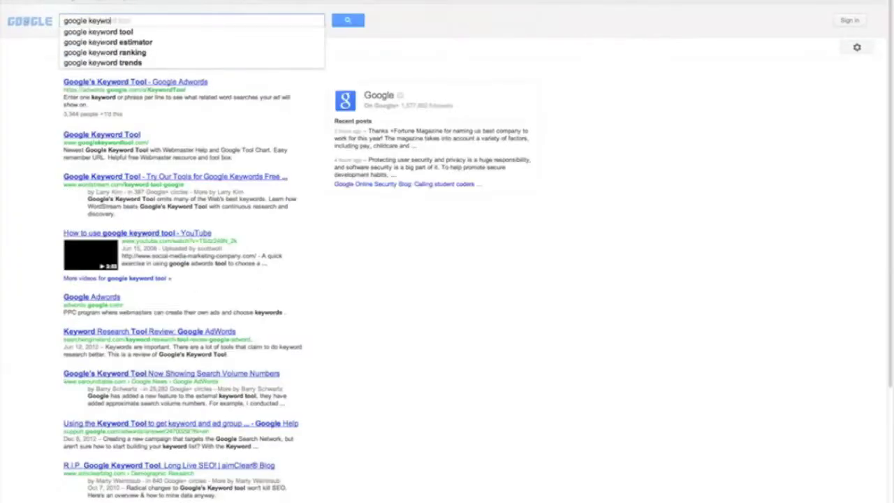
pyautogui.press('Return')
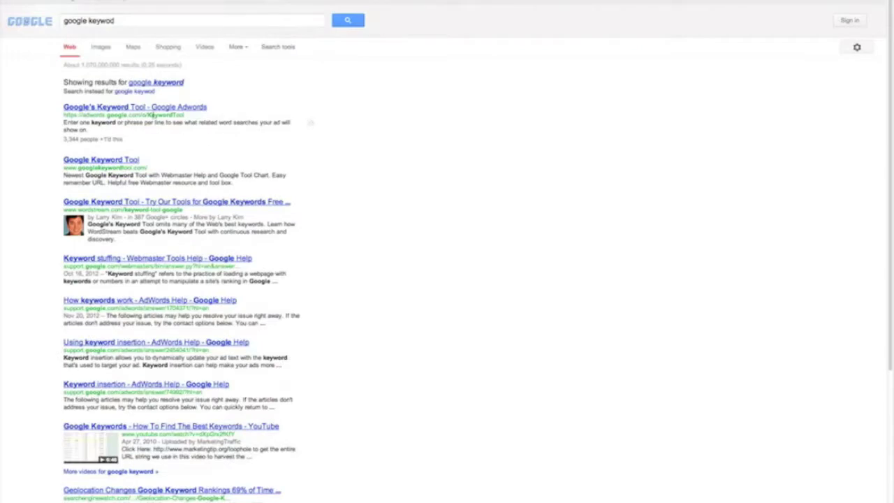
pyautogui.click(137, 109)
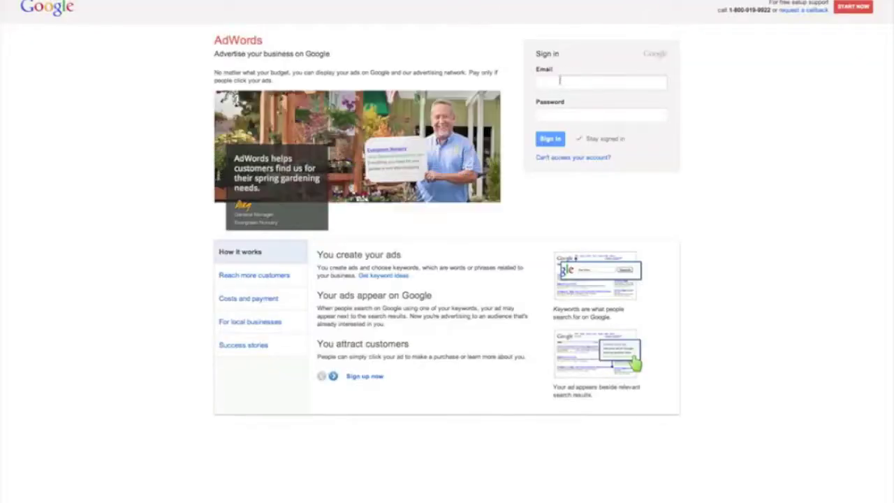
# Step: Sign in to AdWords with the account e-mail and password, letting Safari save the password
pyautogui.click(559, 81)
pyautogui.write('hw')
pyautogui.press('BackSpace')
pyautogui.press('BackSpace')
pyautogui.write('h')
pyautogui.press('BackSpace')
pyautogui.press('Tab')
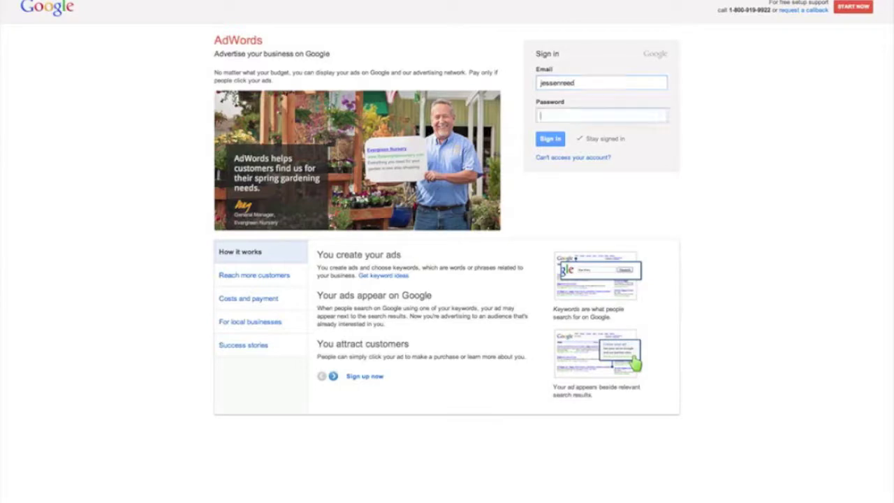
pyautogui.write('•')
pyautogui.press('Return')
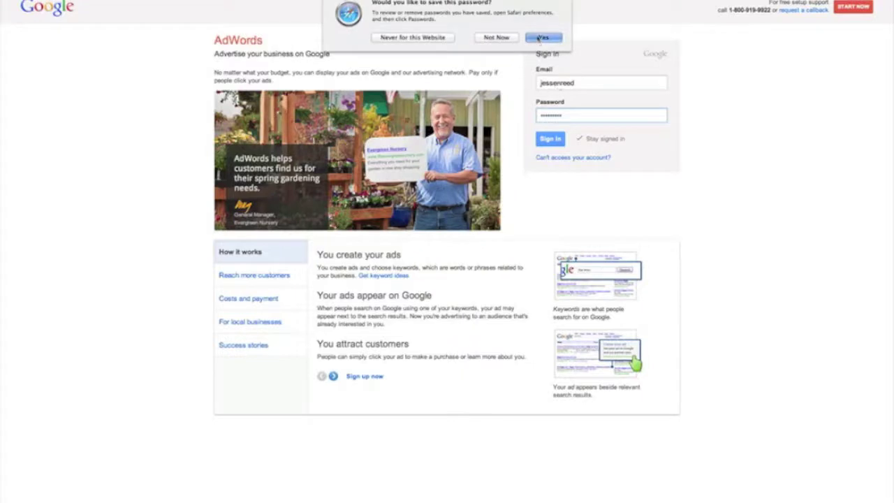
pyautogui.click(542, 38)
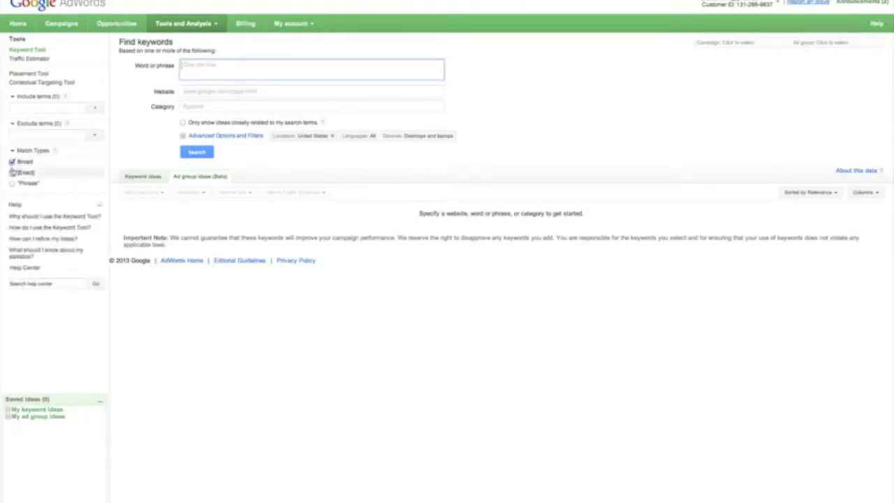
# Step: Restrict match type to Exact and search keyword ideas for 'buy snakes'
pyautogui.click(12, 172)
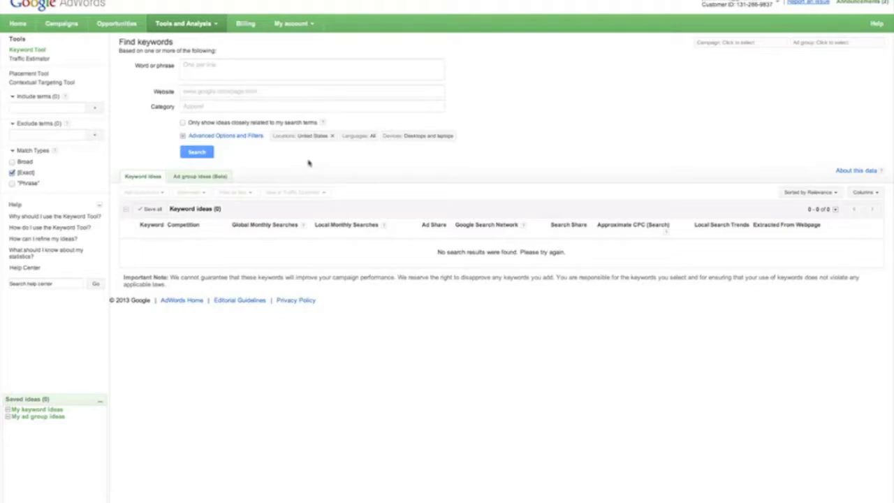
pyautogui.click(190, 70)
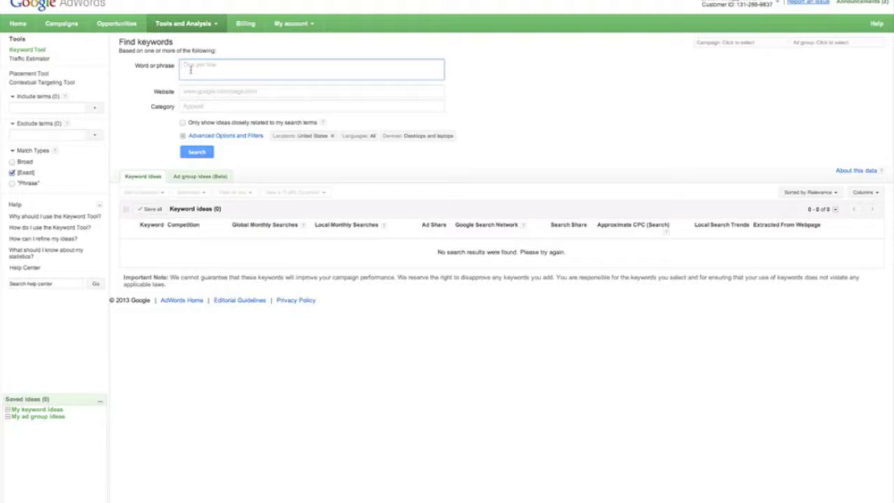
pyautogui.write('bos')
pyautogui.click(199, 155)
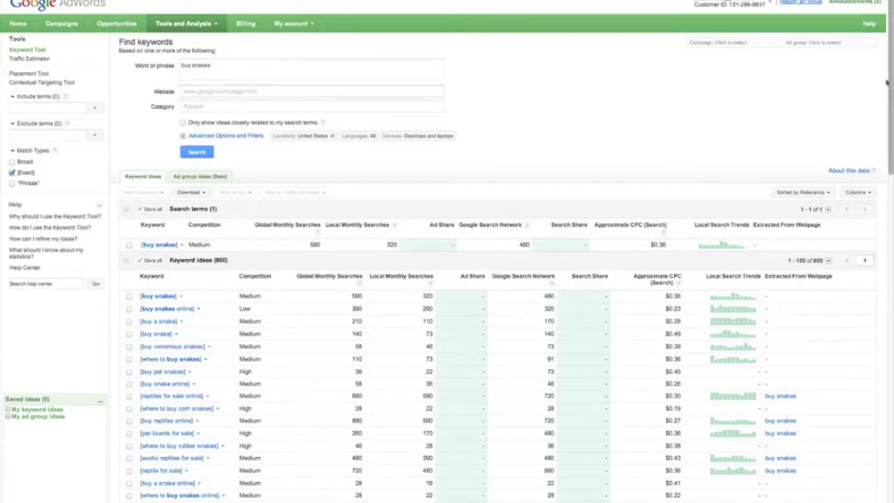
# Step: Scroll through the 'buy snakes' ideas, e.g. 'buy snakes online' at 390 global, 260 local searches
pyautogui.moveTo(890, 82)
pyautogui.mouseDown()
pyautogui.moveTo(890, 100)
pyautogui.moveTo(889, 90)
pyautogui.mouseUp()
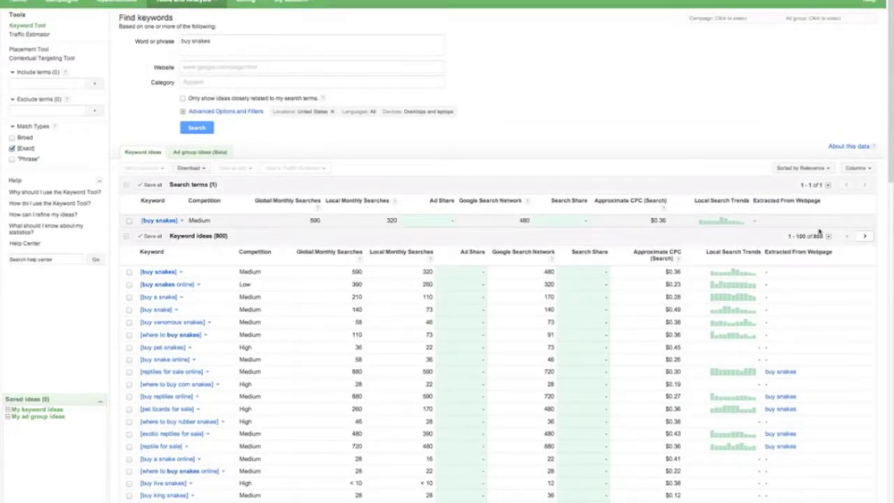
pyautogui.moveTo(889, 171); pyautogui.dragTo(891, 188)
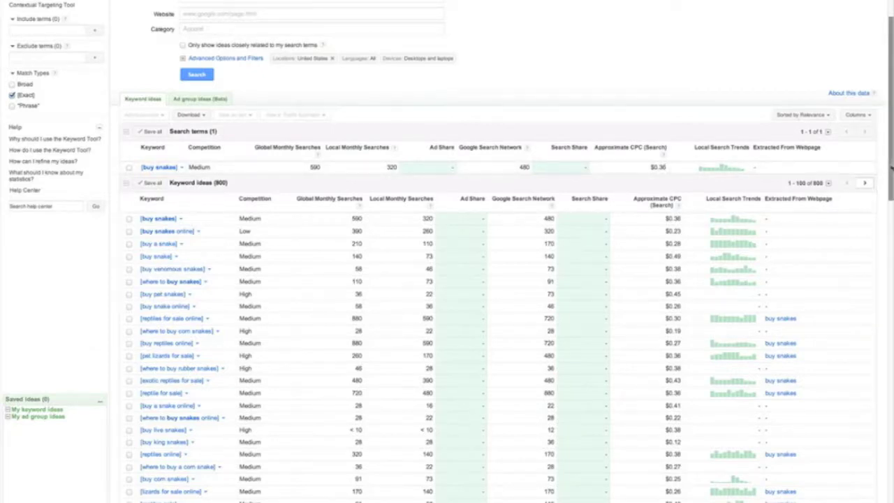
pyautogui.moveTo(891, 167); pyautogui.dragTo(891, 159)
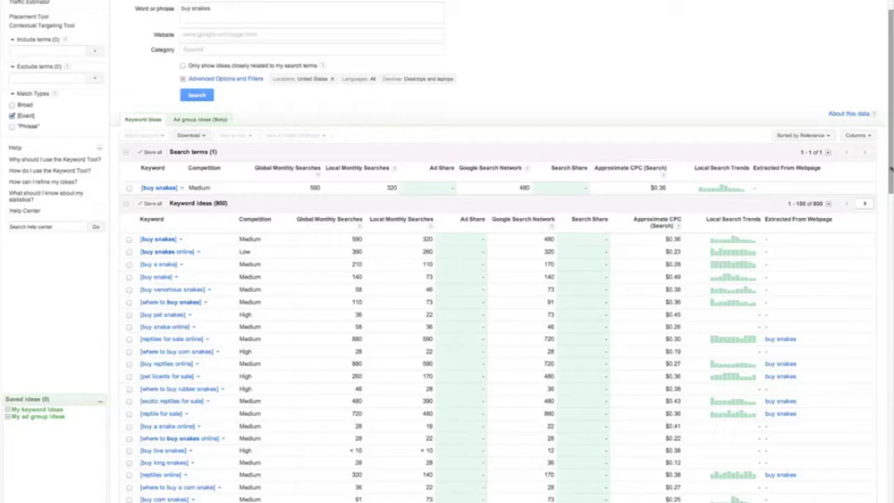
# Step: Scroll further to high-volume ideas like 'pet snakes' (4,400 global) and 'exotic pets for sale'
pyautogui.moveTo(891, 168); pyautogui.dragTo(892, 350)
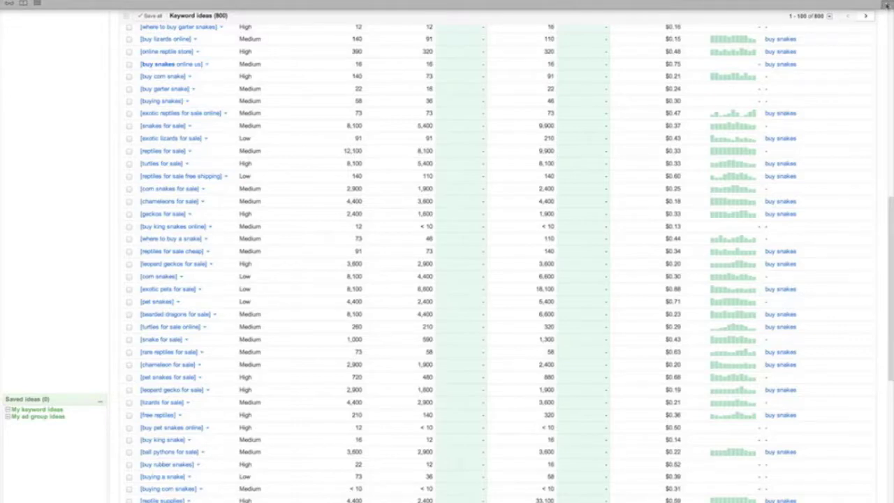
# Step: Open godaddy.com in a new Safari tab
pyautogui.press('super+t')
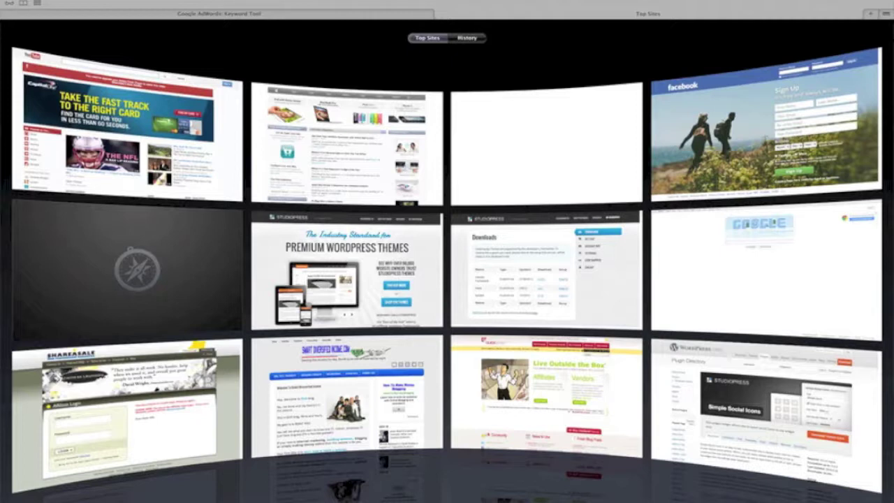
pyautogui.write('goda')
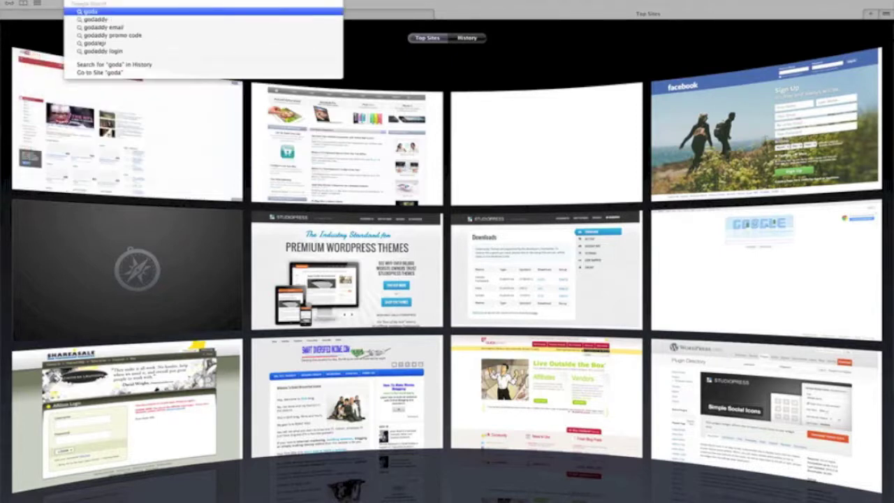
pyautogui.press('Return')
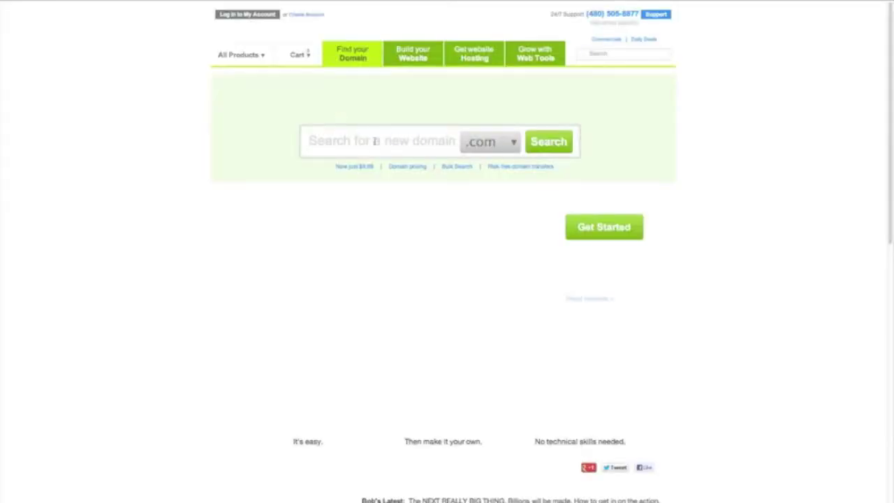
# Step: Check exoticpetsforsale.com on GoDaddy, find it already registered, and return to the home page
pyautogui.click(357, 140)
pyautogui.write('e')
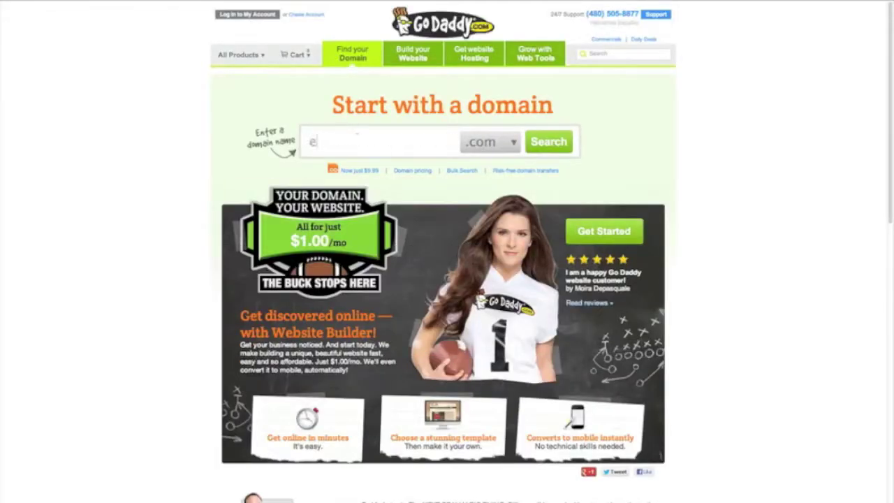
pyautogui.write('xotic')
pyautogui.press('BackSpace')
pyautogui.press('BackSpace')
pyautogui.write('ticpetsforsale')
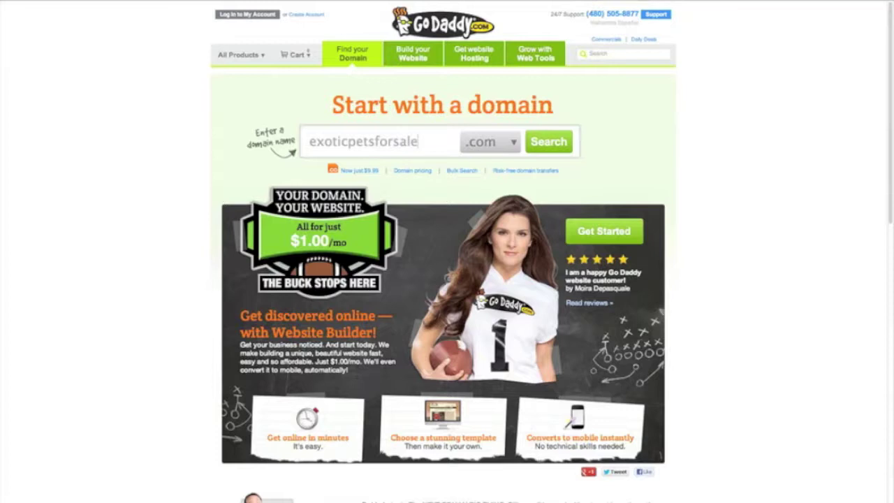
pyautogui.press('Return')
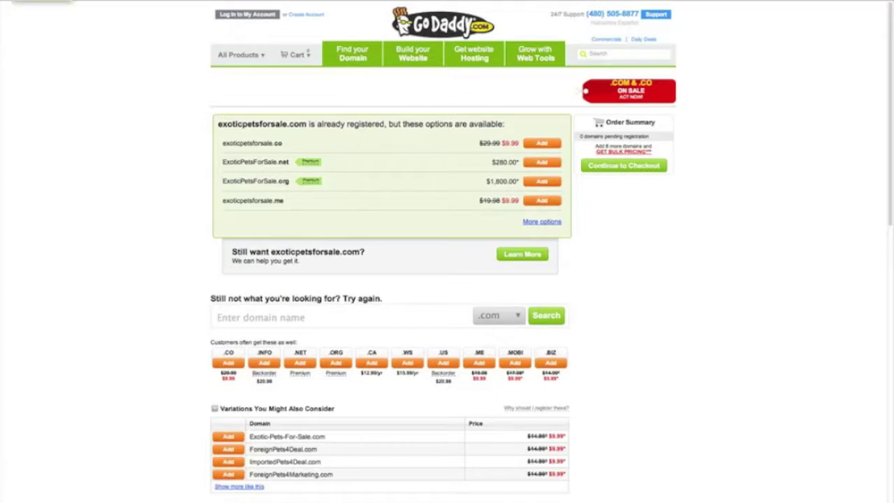
pyautogui.click(14, 1)
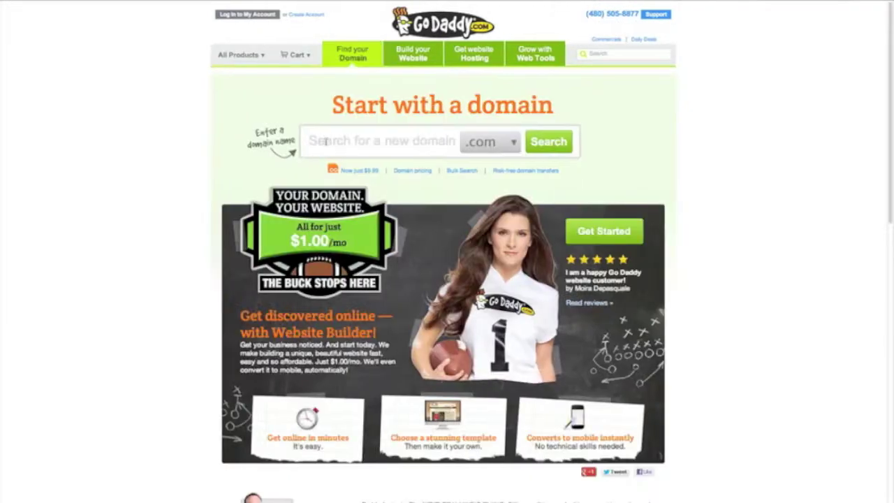
# Step: Search GoDaddy for petsnakes.com and find it is already registered
pyautogui.click(248, 14)
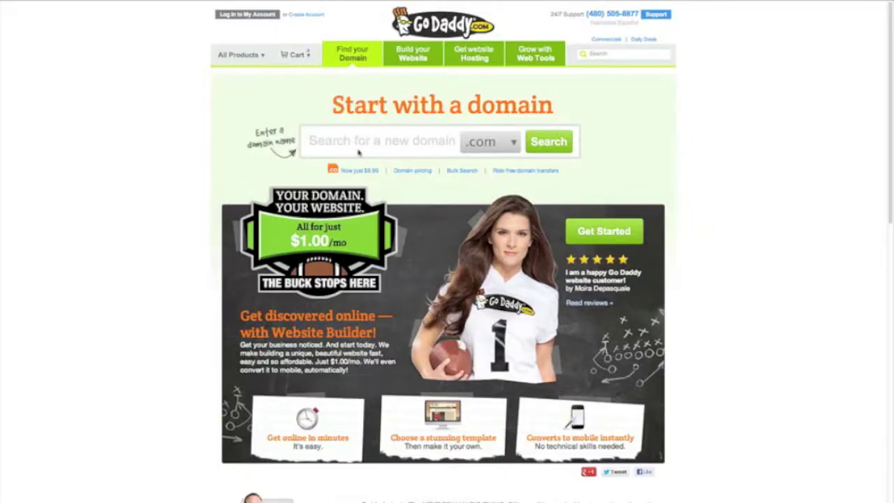
pyautogui.click(359, 153)
pyautogui.write('petsnakes')
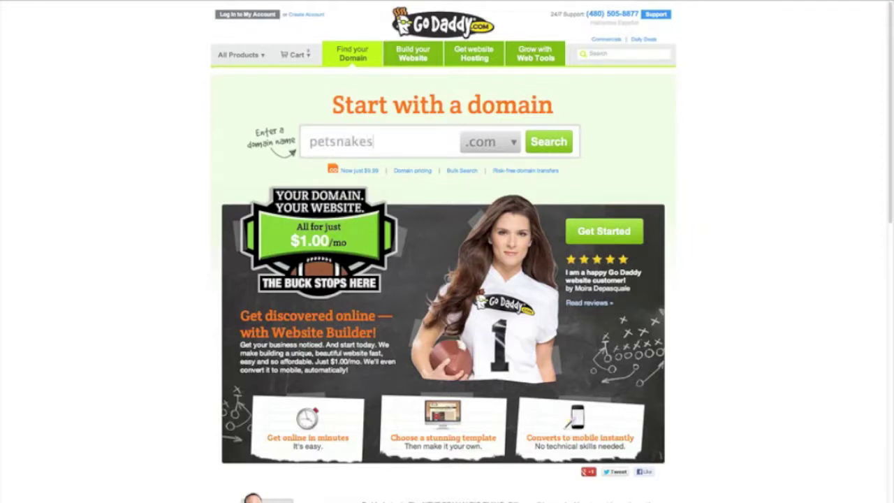
pyautogui.press('Return')
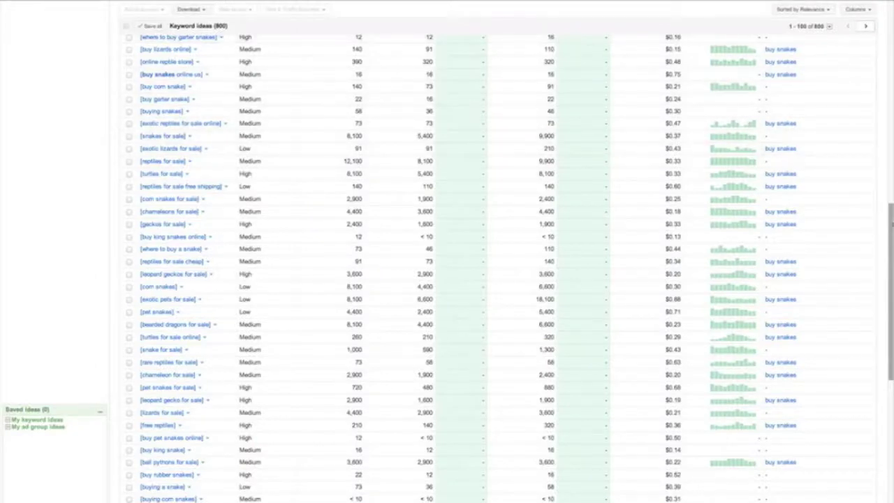
# Step: Scroll back up the AdWords results to the 800-idea 'buy snakes' summary
pyautogui.moveTo(881, 196); pyautogui.dragTo(885, 42)
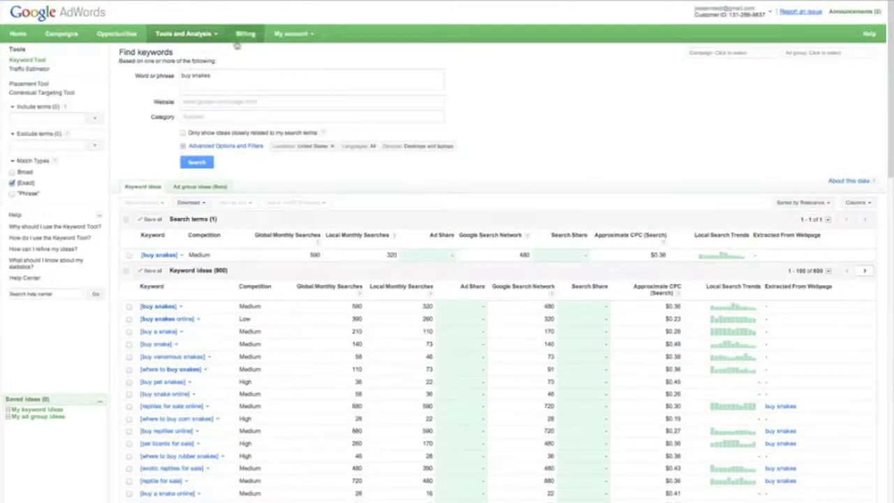
# Step: Replace the seed phrase with 'exotic pets for sale', search, and scroll the results
pyautogui.moveTo(217, 77); pyautogui.dragTo(142, 71)
pyautogui.write('exotic pets for sale')
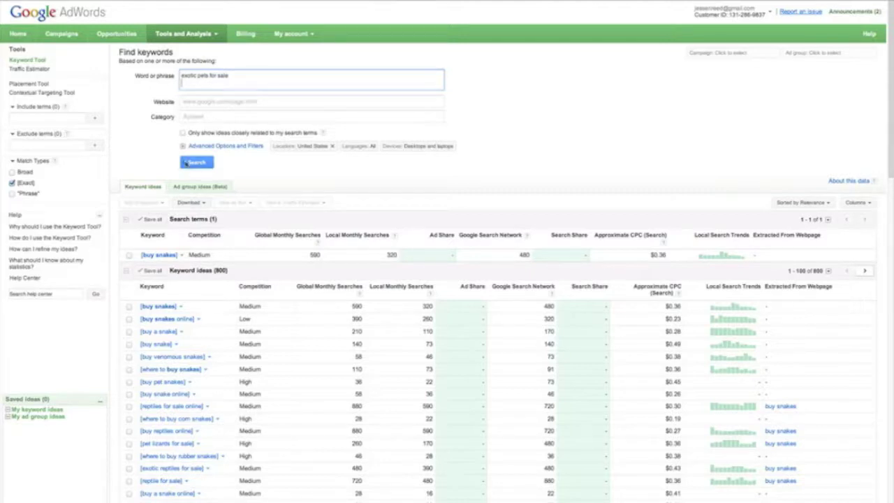
pyautogui.click(195, 162)
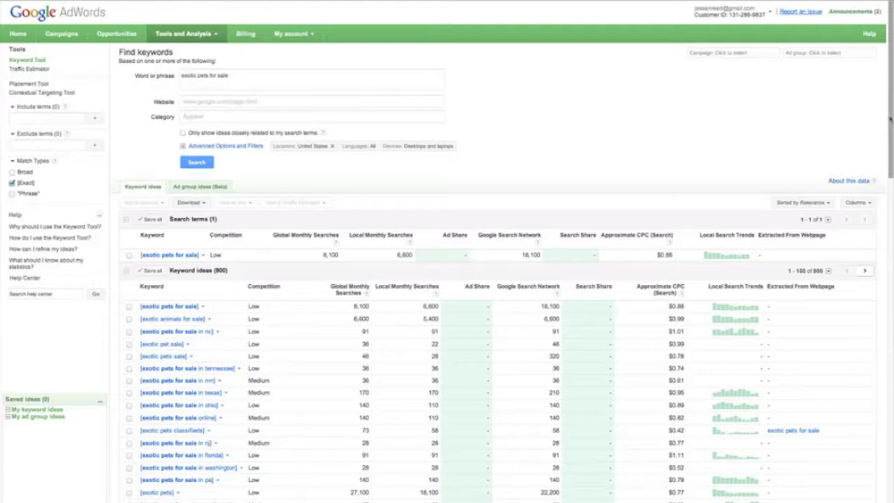
pyautogui.moveTo(891, 120); pyautogui.dragTo(891, 141)
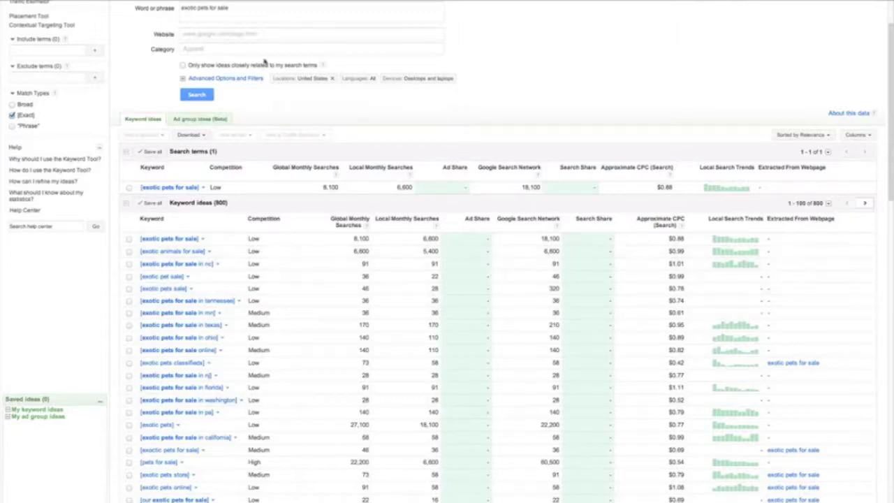
# Step: Look up exoticanimalsforsale.com on GoDaddy, see it is already taken, and go back
pyautogui.click(492, 0)
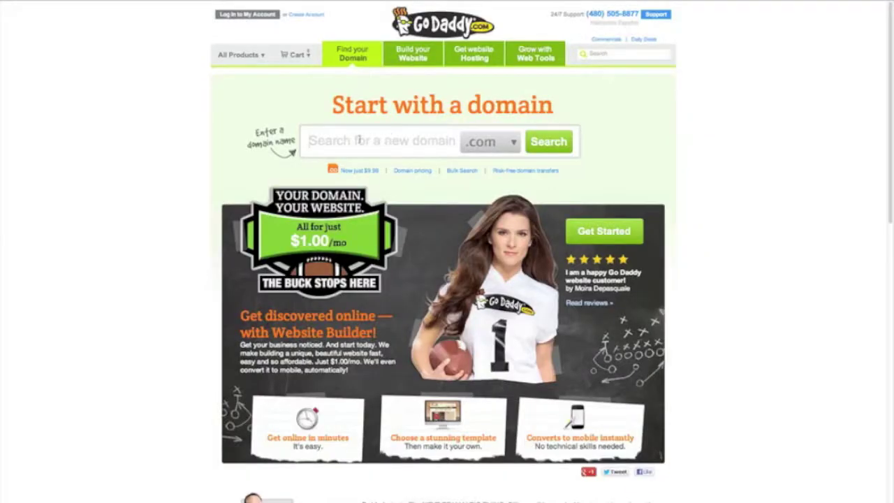
pyautogui.click(358, 141)
pyautogui.write('exotic')
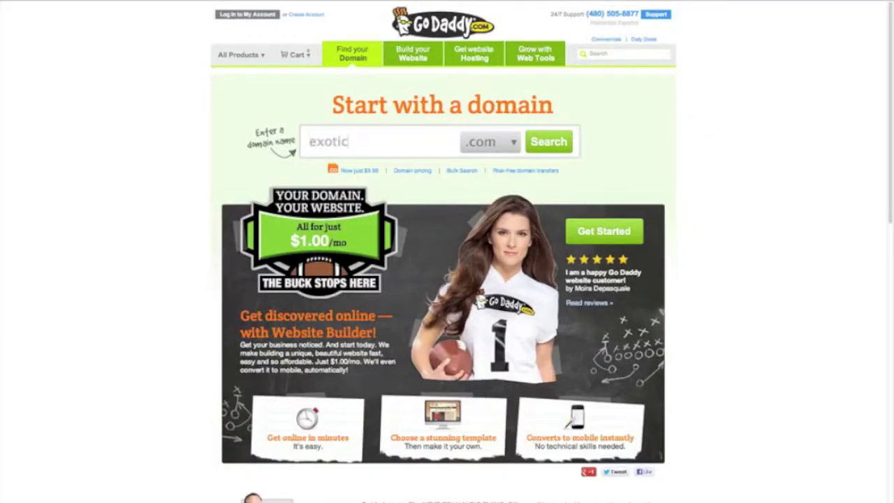
pyautogui.write('animalsforsale')
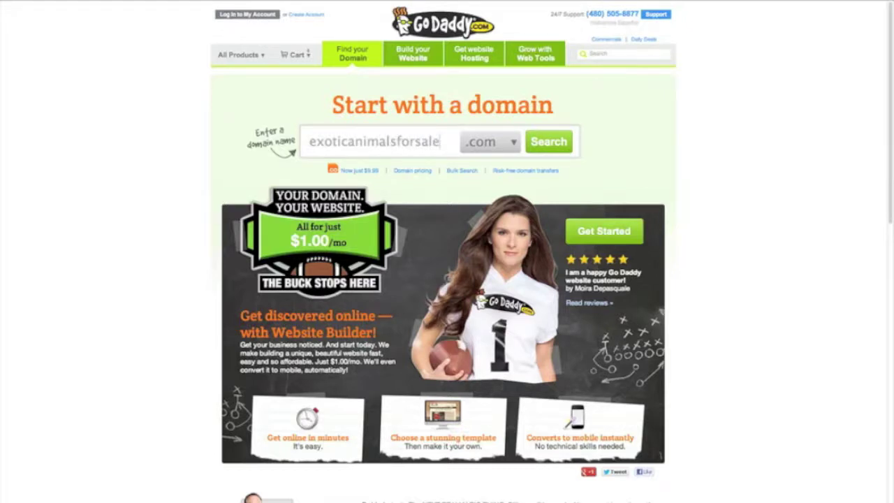
pyautogui.press('Return')
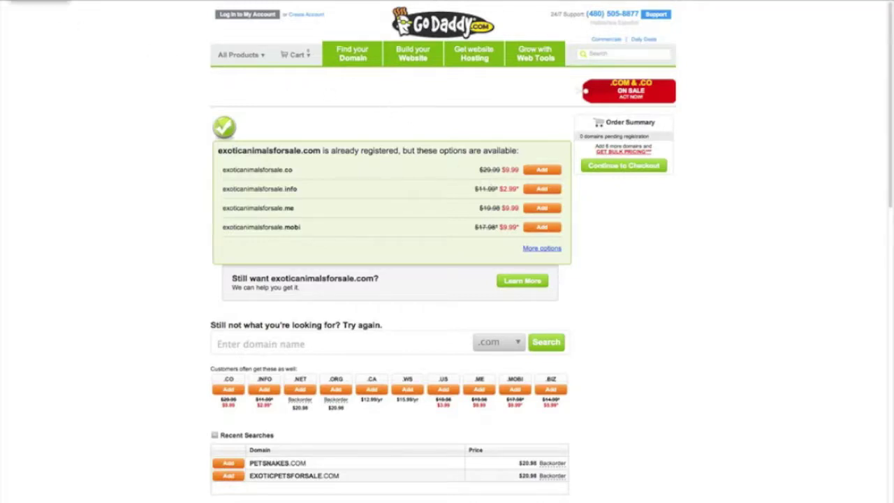
pyautogui.click(11, 1)
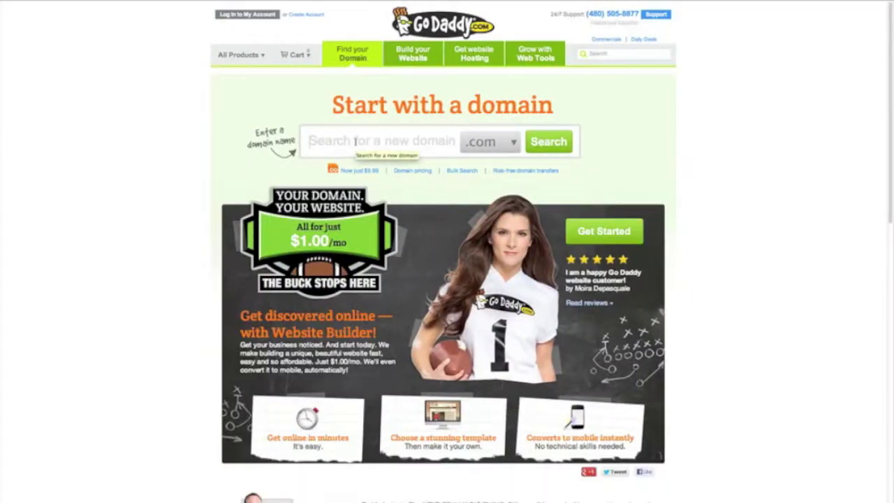
# Step: Search GoDaddy for the hyphenated exoticanimals-forsale.com, which is available at $9.99
pyautogui.click(355, 141)
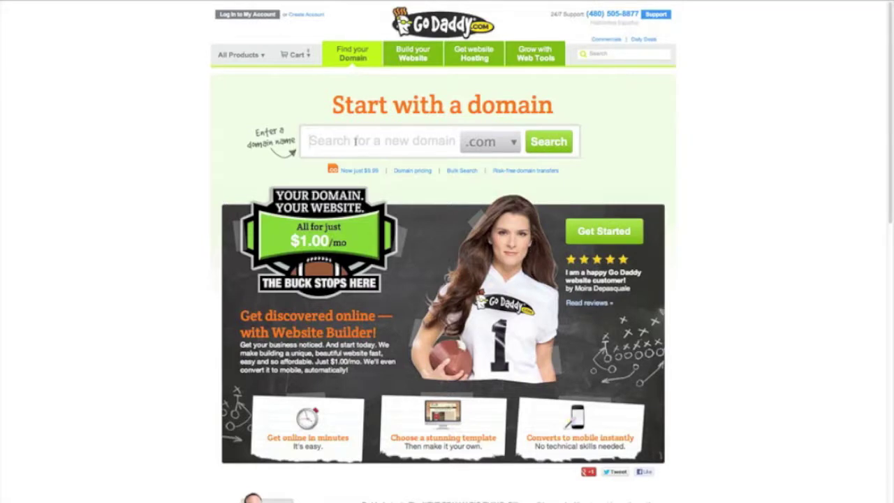
pyautogui.write('exoticanimals')
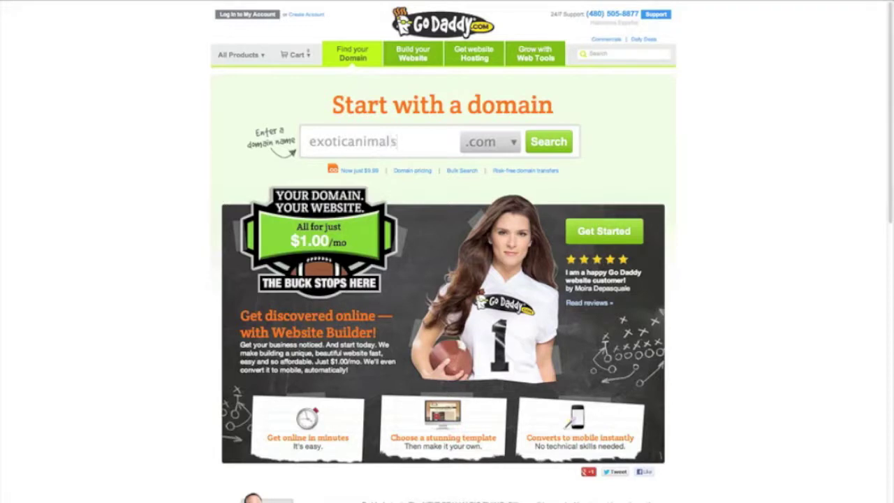
pyautogui.write('-forsale')
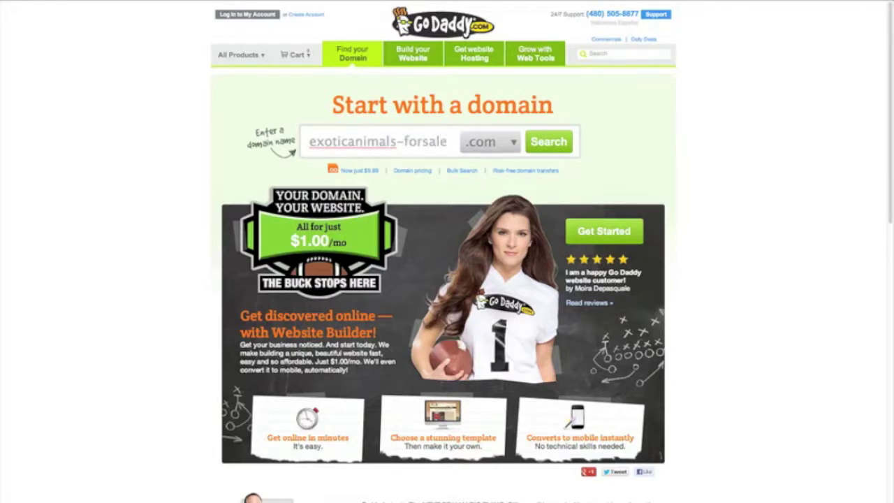
pyautogui.press('Return')
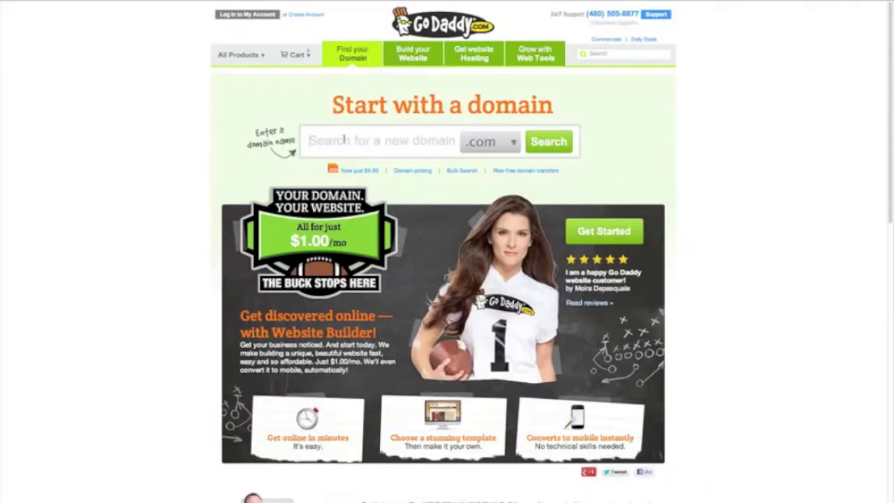
# Step: Check bestexoticanimalsforsale.com availability on GoDaddy, then return to the search page
pyautogui.click(344, 140)
pyautogui.write('ani')
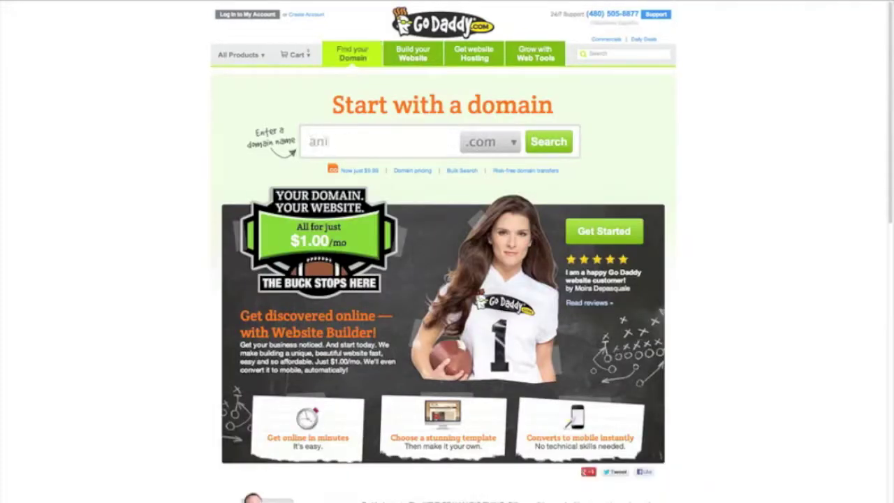
pyautogui.press('BackSpace')
pyautogui.press('BackSpace')
pyautogui.press('BackSpace')
pyautogui.write('bestexoticanimalsforsale')
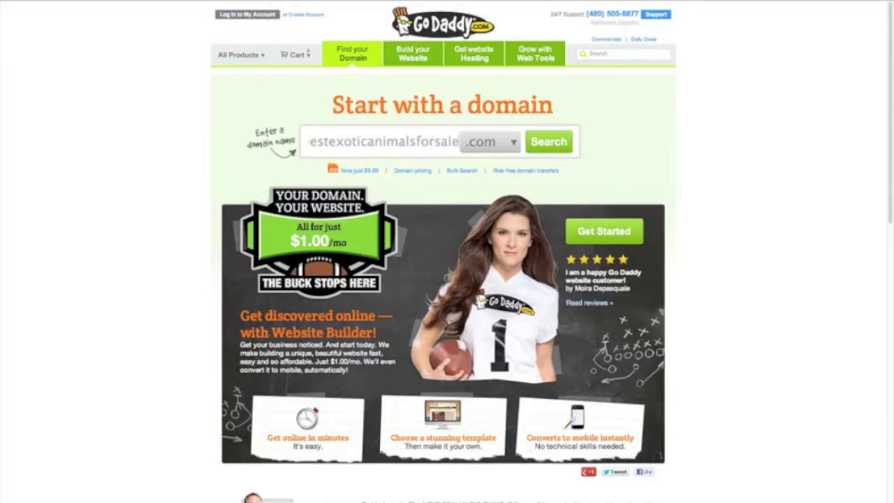
pyautogui.press('Return')
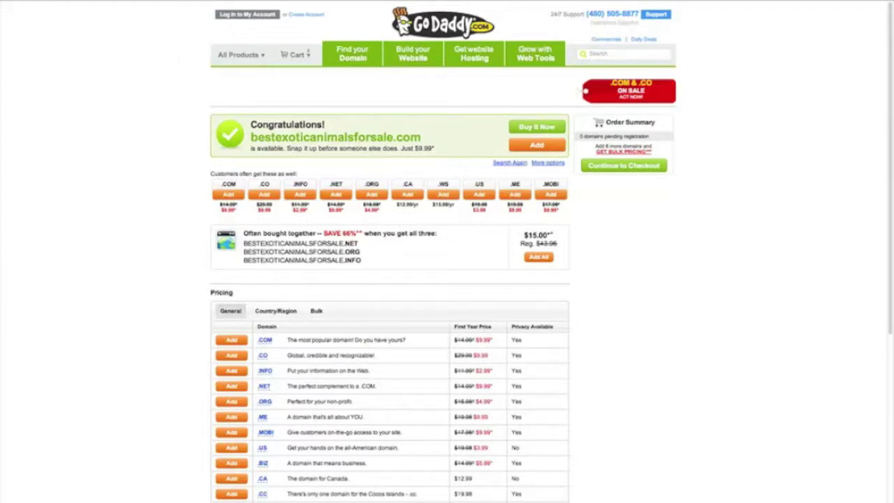
pyautogui.hotkey('alt', 'Left')
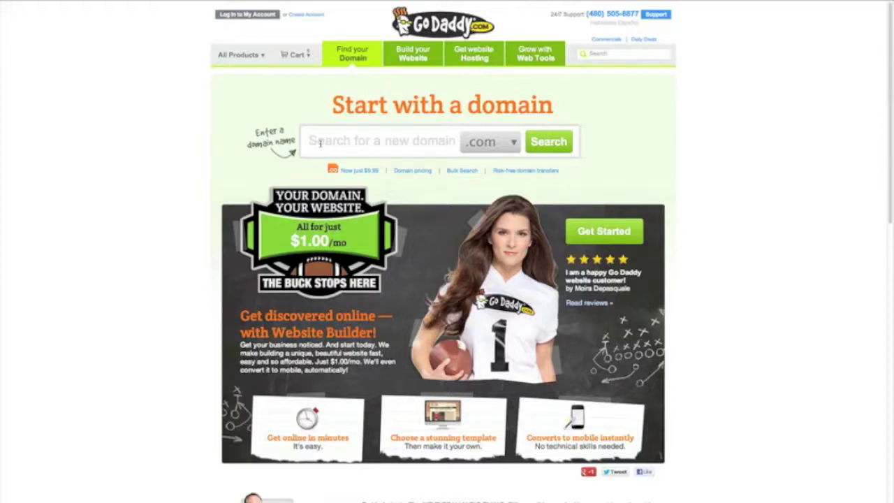
# Step: Search GoDaddy for exoticanimalsforsalehq.com, which is available at $9.99
pyautogui.write('exoticanimalsforsales')
pyautogui.press('BackSpace')
pyautogui.write('hq')
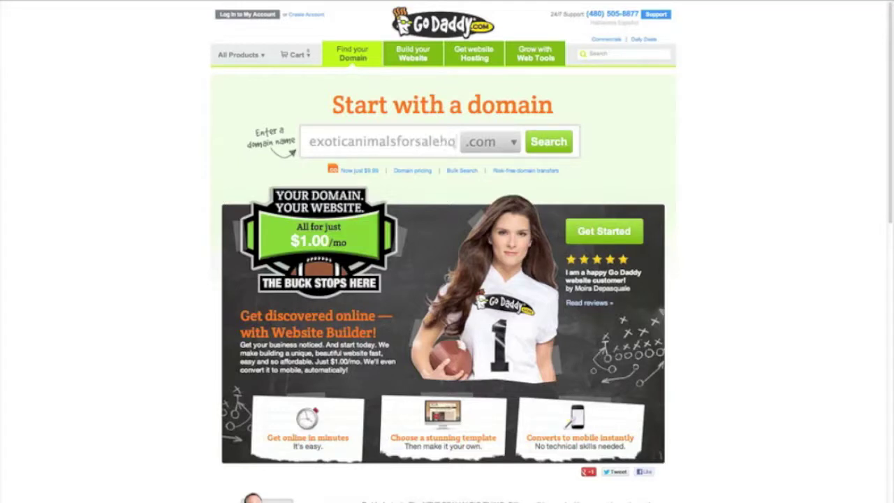
pyautogui.click(539, 146)
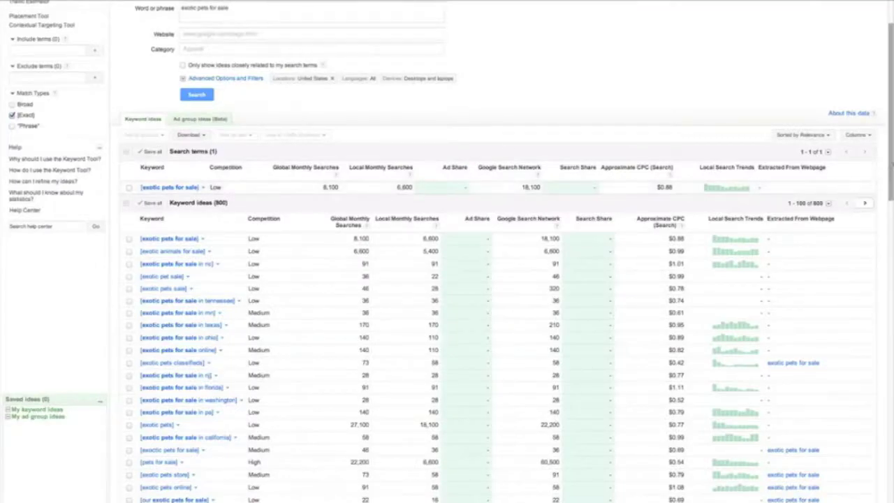
pyautogui.moveTo(893, 165); pyautogui.dragTo(892, 231)
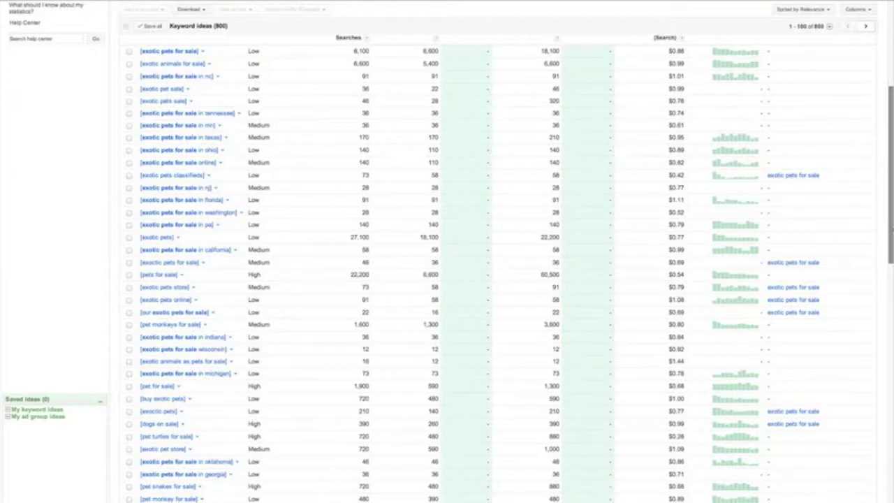
pyautogui.moveTo(892, 231); pyautogui.dragTo(892, 125)
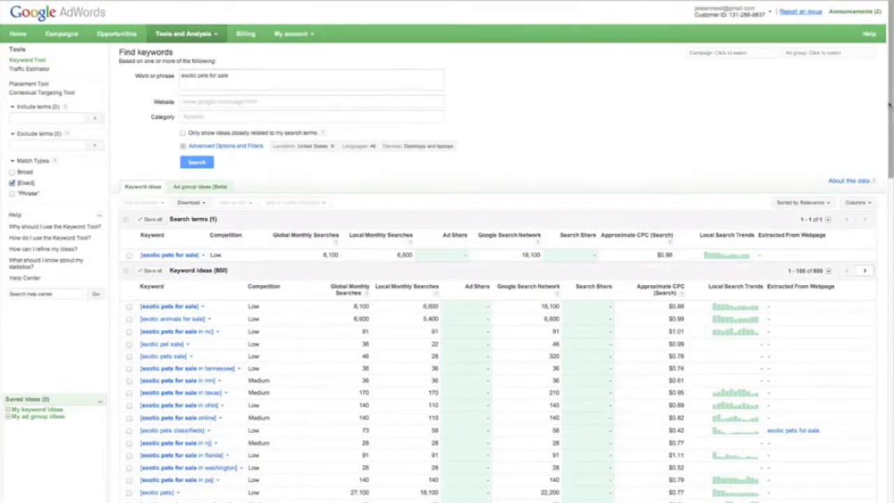
pyautogui.moveTo(890, 104); pyautogui.dragTo(893, 160)
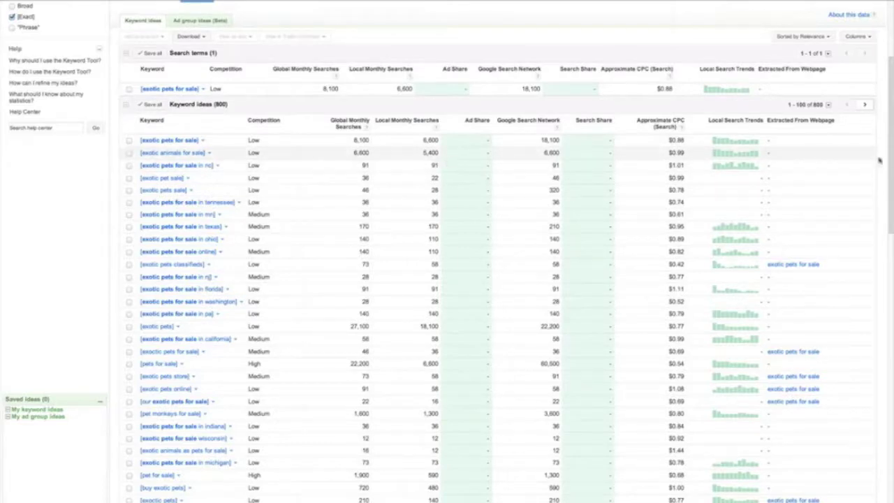
pyautogui.moveTo(892, 159)
pyautogui.mouseDown()
pyautogui.moveTo(892, 114)
pyautogui.moveTo(892, 146)
pyautogui.mouseUp()
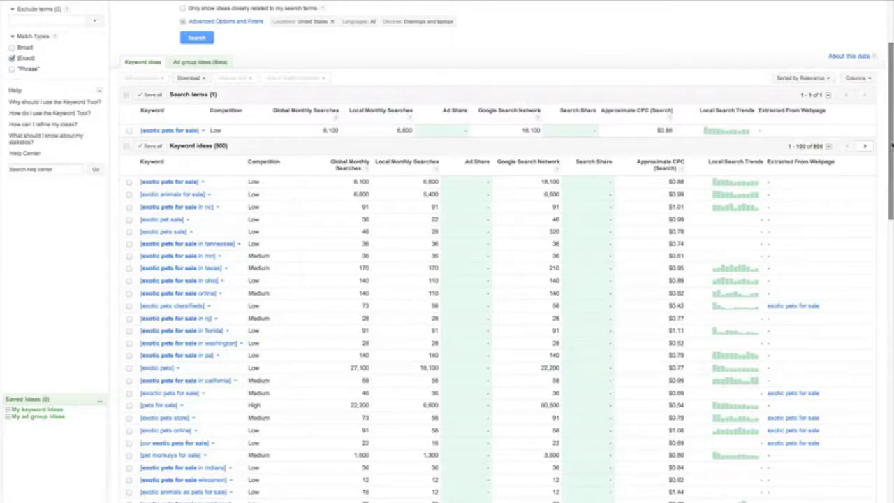
pyautogui.scroll(-1, 489, 280)
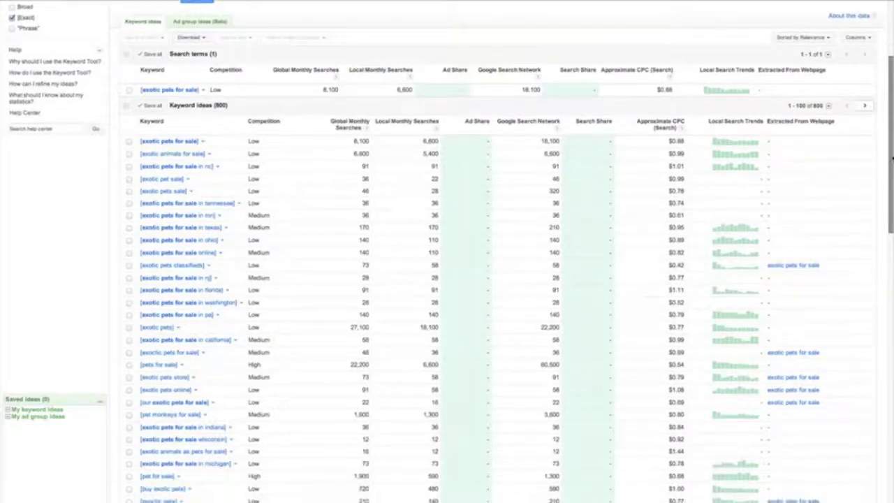